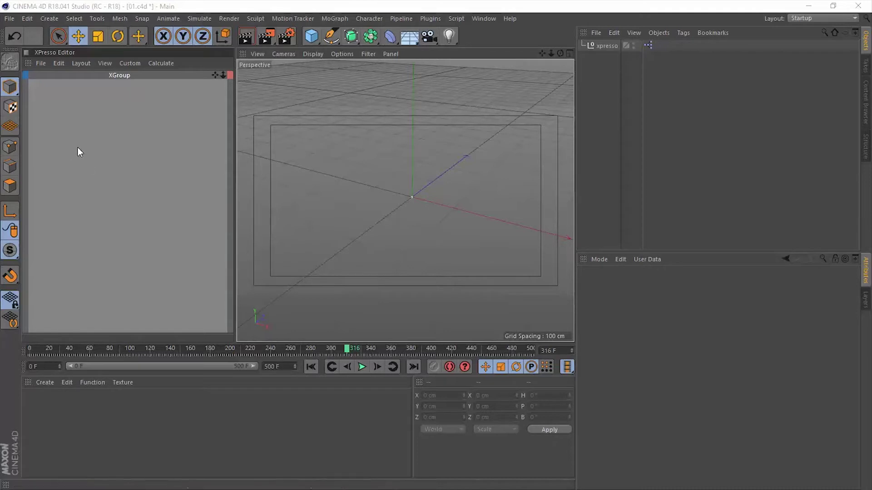
Add a Noise node from the general XPresso nodes to the empty XGroup
{"action": "right_click", "coordinate": [59, 138]}
{"action": "mouse_move", "coordinate": [77, 144]}
{"action": "mouse_move", "coordinate": [143, 144]}
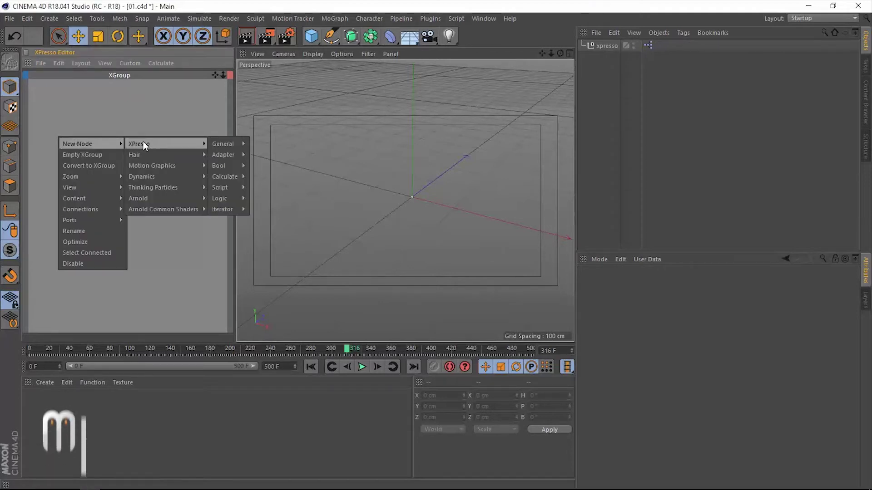
{"action": "mouse_move", "coordinate": [230, 144]}
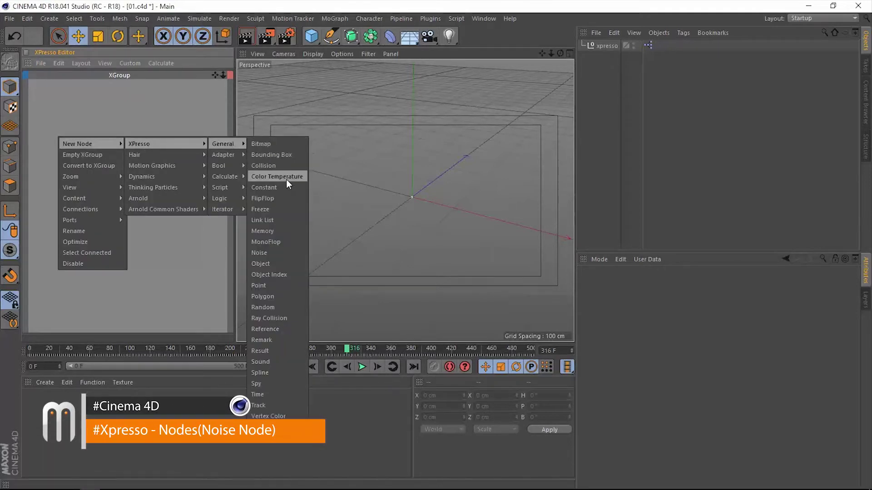
{"action": "left_click", "coordinate": [267, 253]}
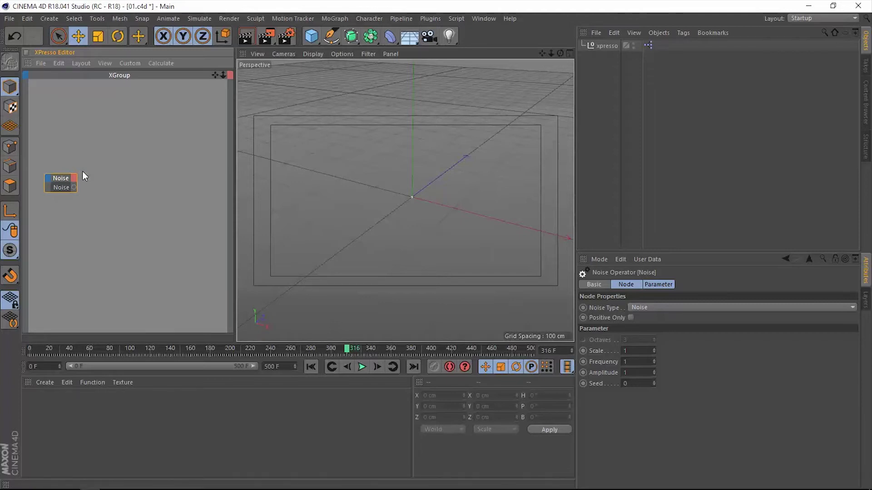
Create a cube thinned to about 34 cm along X and bring it into the XGroup as a node
{"action": "left_click", "coordinate": [312, 36]}
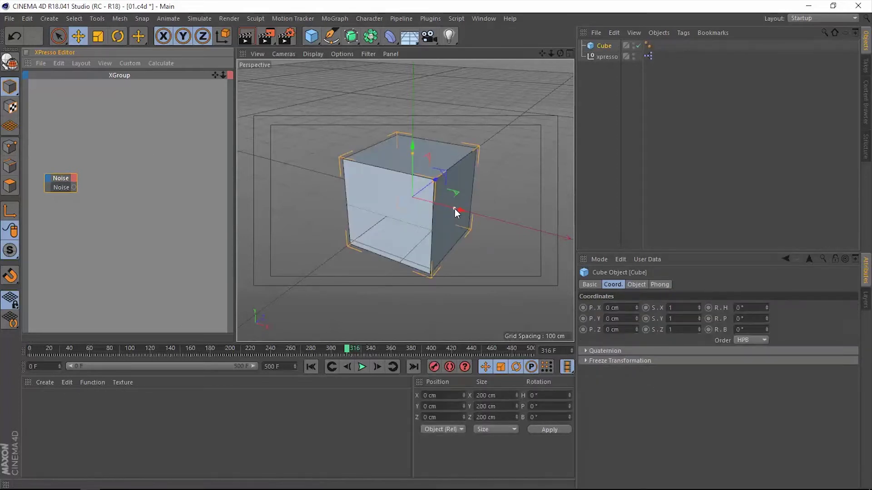
{"action": "left_click_drag", "start_coordinate": [454, 211], "coordinate": [419, 200]}
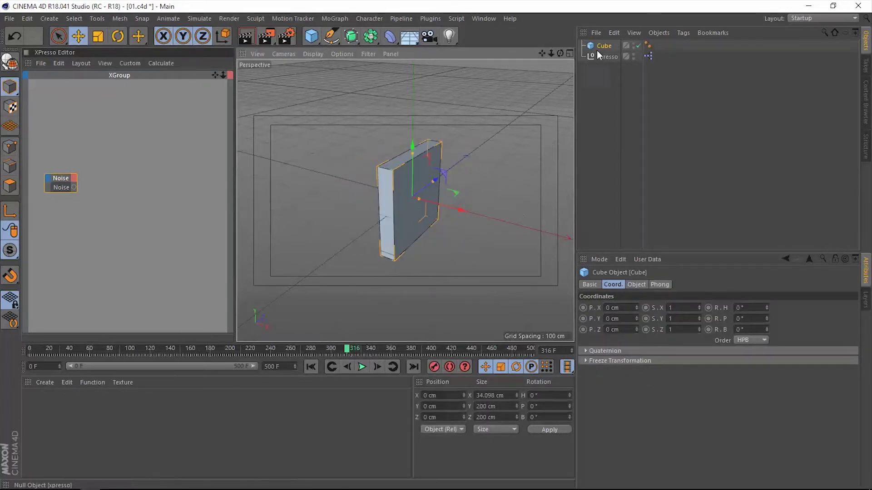
{"action": "left_click_drag", "start_coordinate": [325, 149], "coordinate": [165, 166]}
Add a Position . X input port to the Cube node and connect the Noise output to it
{"action": "left_click", "coordinate": [152, 173]}
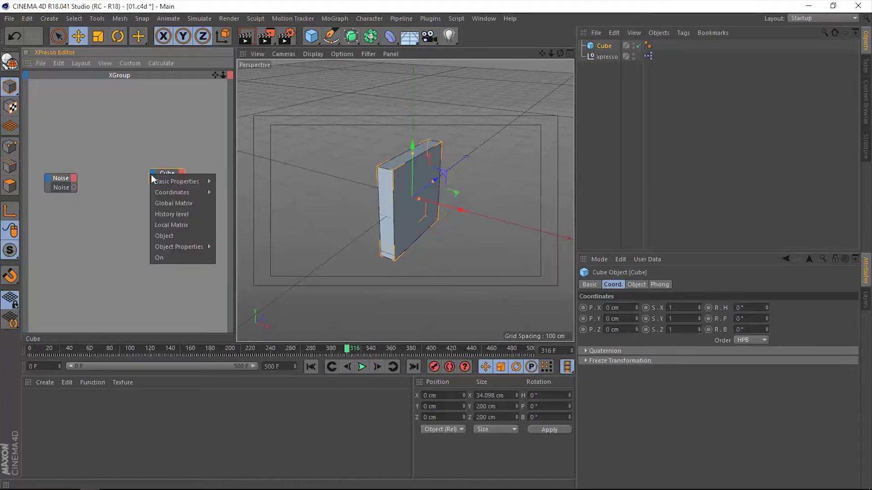
{"action": "mouse_move", "coordinate": [178, 199]}
{"action": "mouse_move", "coordinate": [245, 230]}
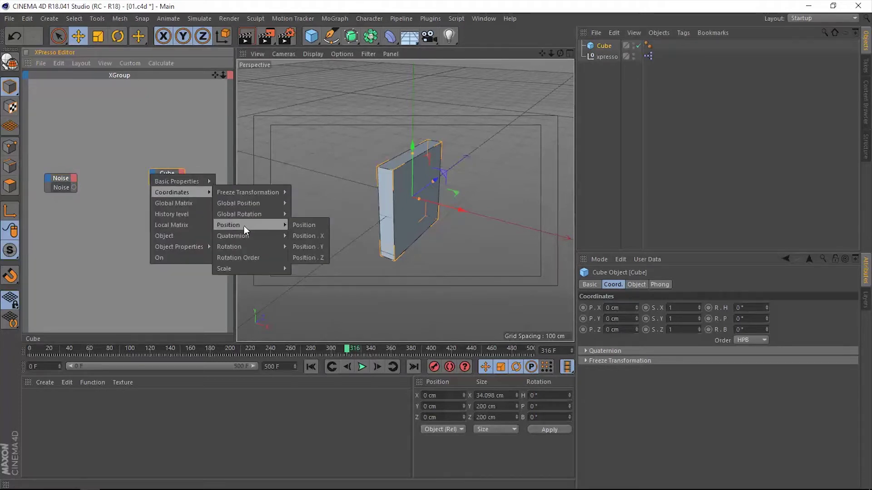
{"action": "left_click", "coordinate": [316, 237]}
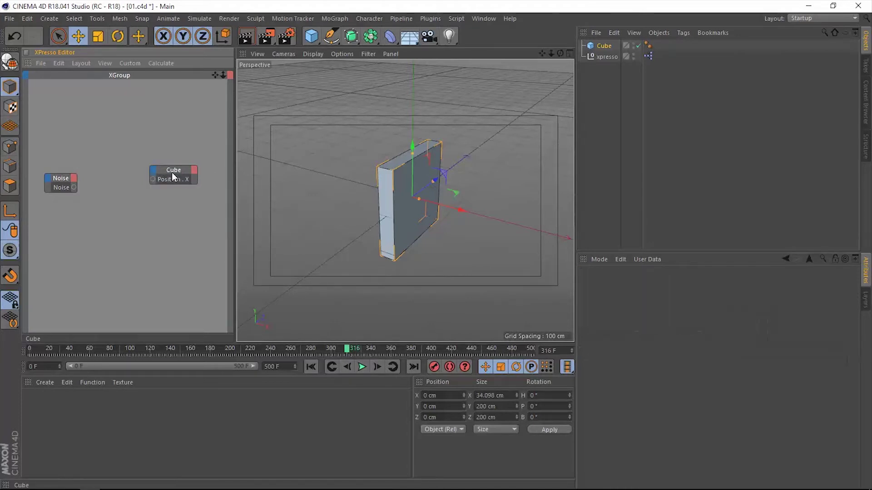
{"action": "left_click_drag", "start_coordinate": [152, 179], "coordinate": [73, 188]}
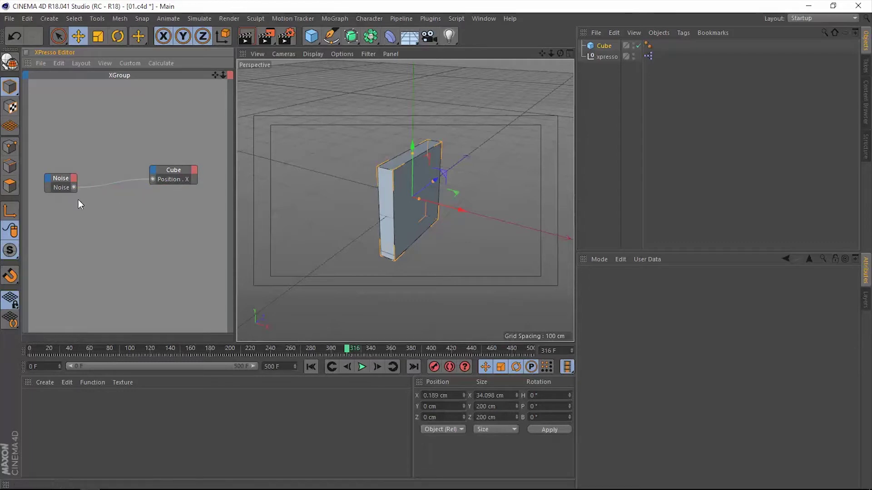
Play the animation from frame 0 and set the Noise node's amplitude to 31
{"action": "left_click", "coordinate": [61, 179]}
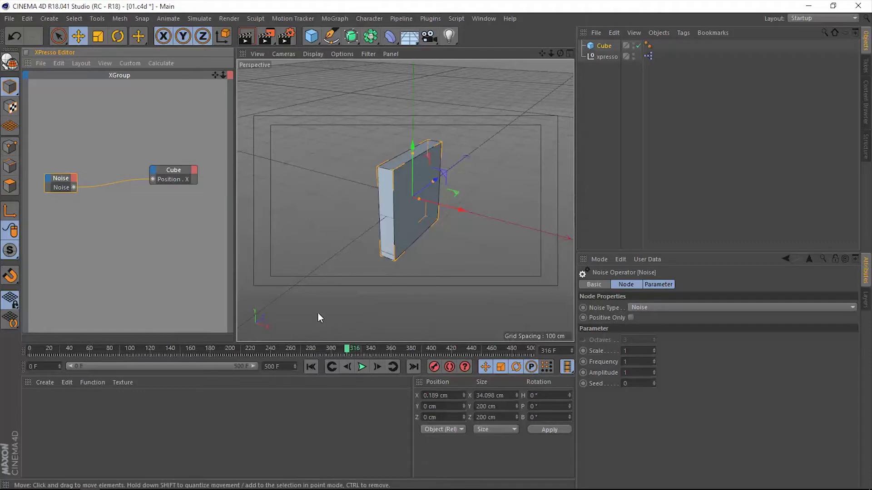
{"action": "key", "text": "shift+f"}
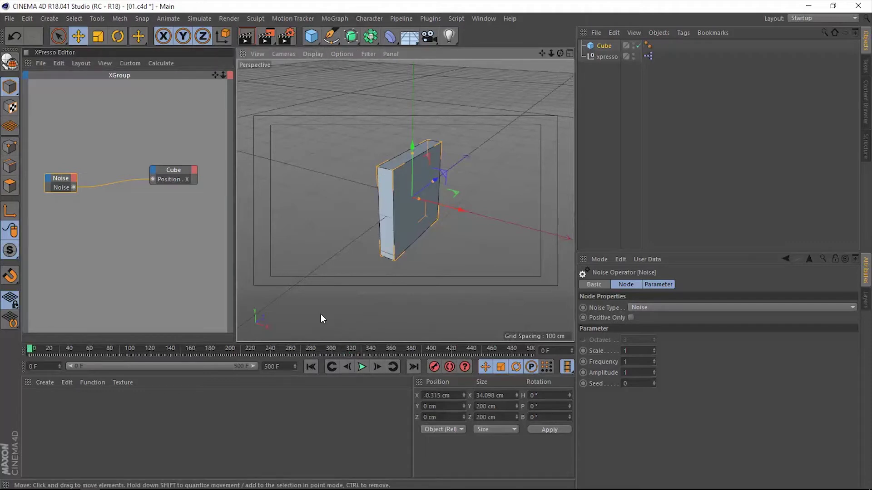
{"action": "key", "text": "F8"}
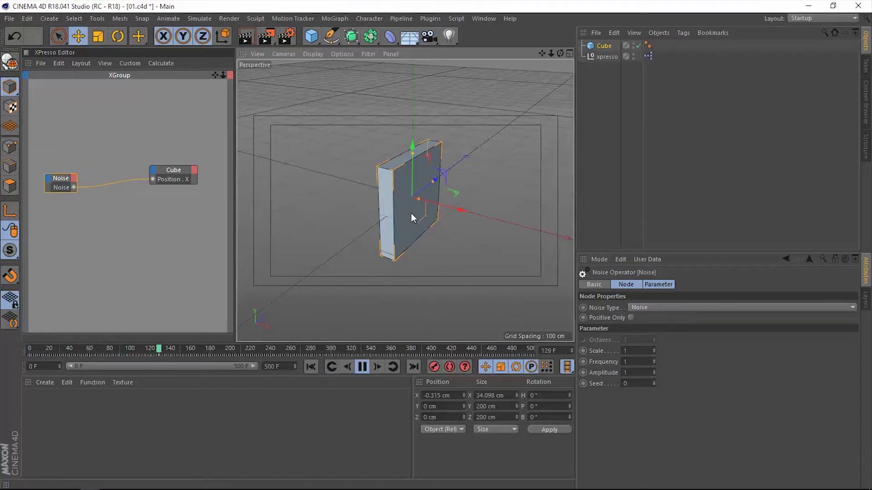
{"action": "left_click", "coordinate": [65, 180]}
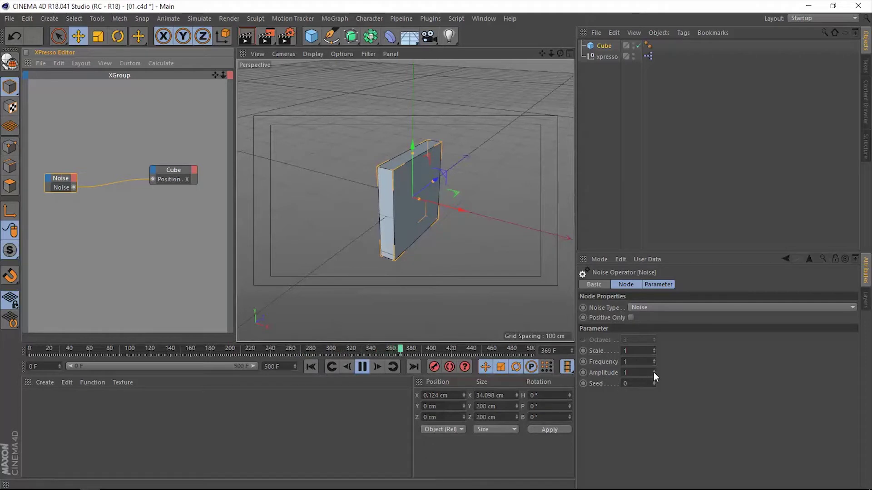
{"action": "left_click_drag", "start_coordinate": [653, 373], "coordinate": [661, 402]}
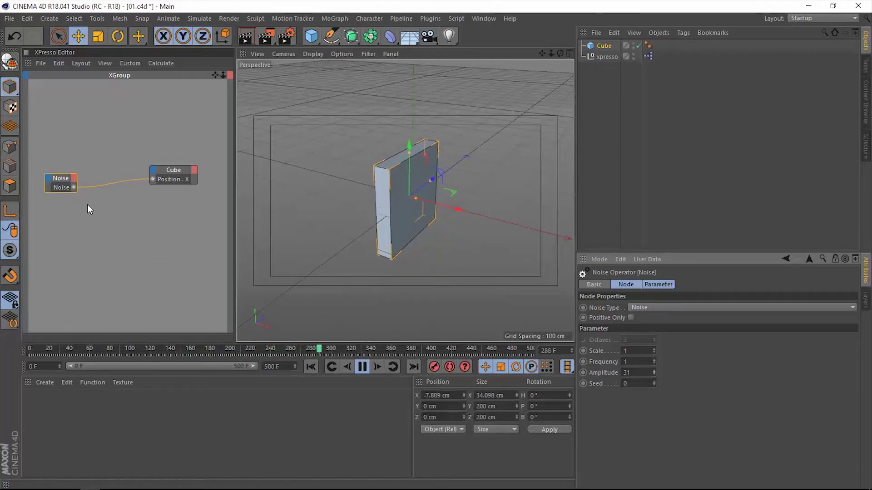
Add a Result node below the connection between Noise and Cube, and feed the Noise output into it
{"action": "right_click", "coordinate": [80, 222]}
{"action": "mouse_move", "coordinate": [105, 230]}
{"action": "mouse_move", "coordinate": [181, 231]}
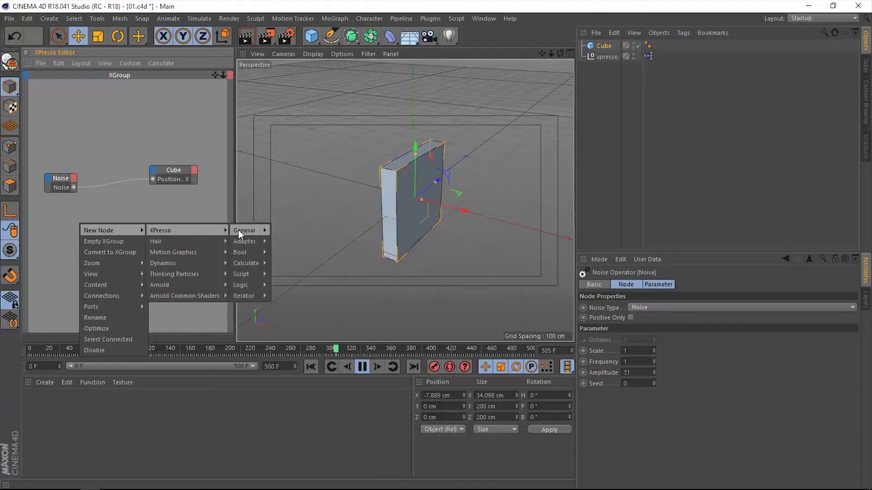
{"action": "mouse_move", "coordinate": [241, 230]}
{"action": "left_click", "coordinate": [281, 407]}
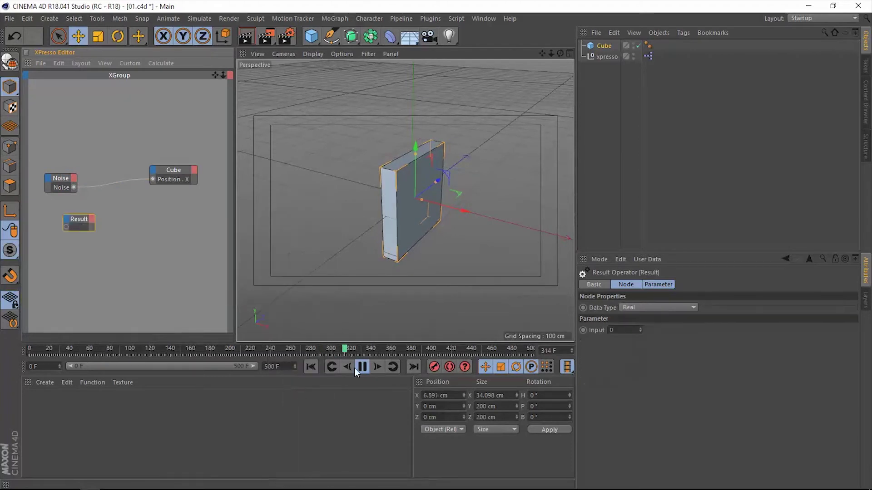
{"action": "left_click_drag", "start_coordinate": [78, 219], "coordinate": [139, 215]}
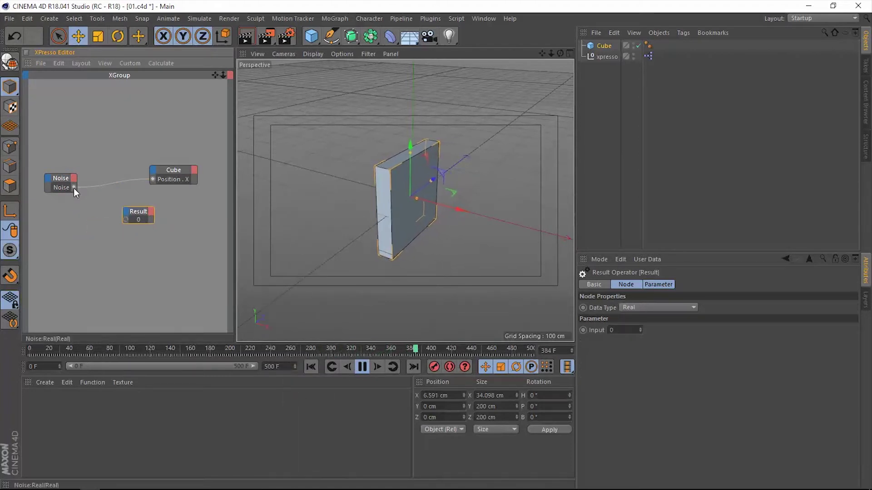
{"action": "left_click_drag", "start_coordinate": [74, 188], "coordinate": [126, 222]}
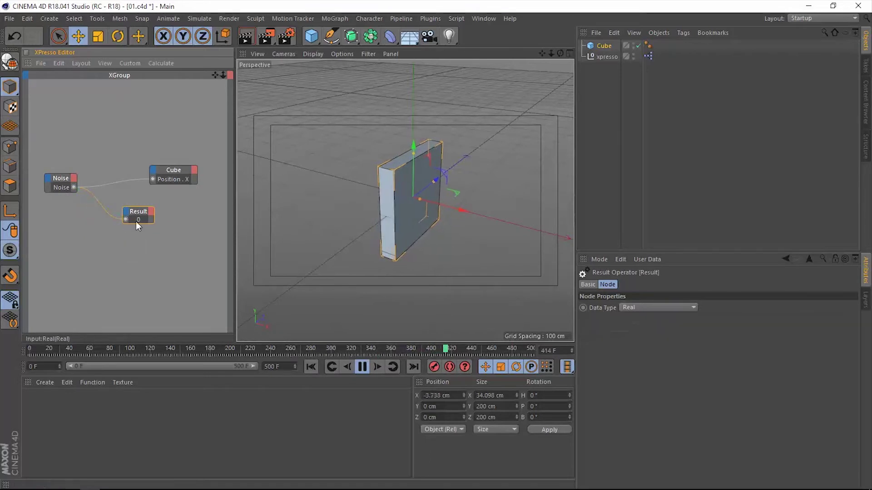
Turn on Animation Refresh for the XPresso calculation and stop the playback
{"action": "left_click", "coordinate": [157, 62]}
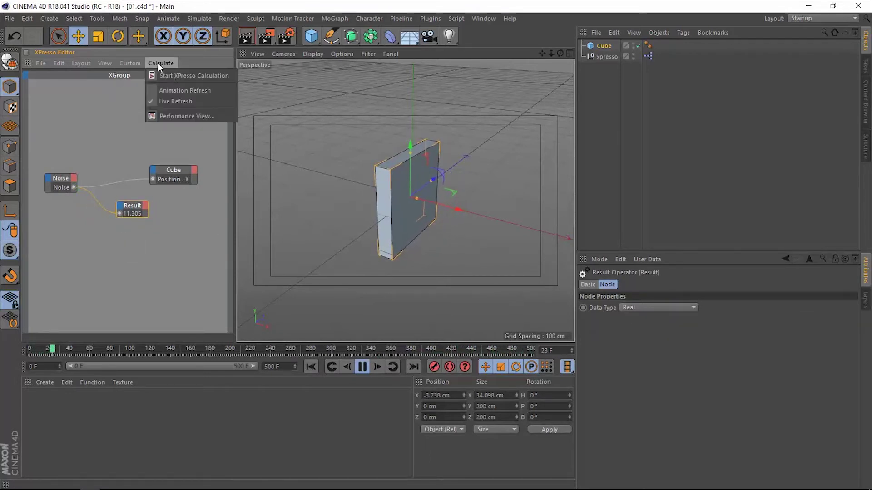
{"action": "left_click", "coordinate": [169, 91]}
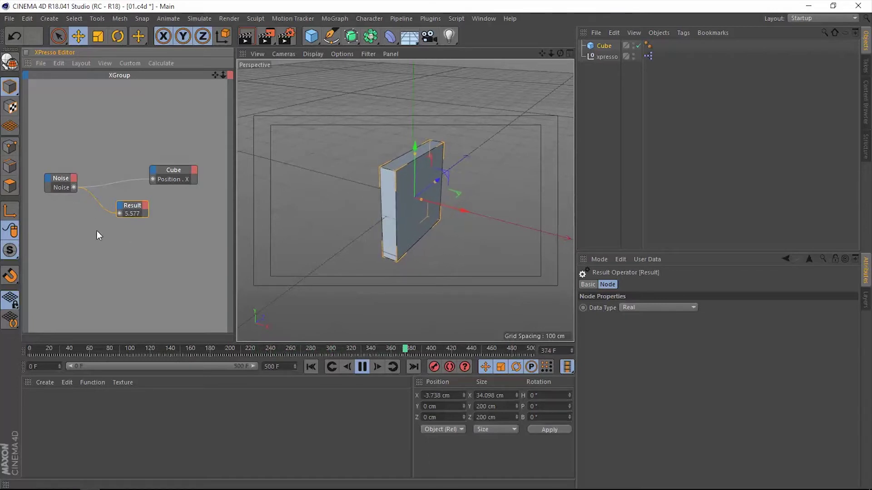
{"action": "key", "text": "F8"}
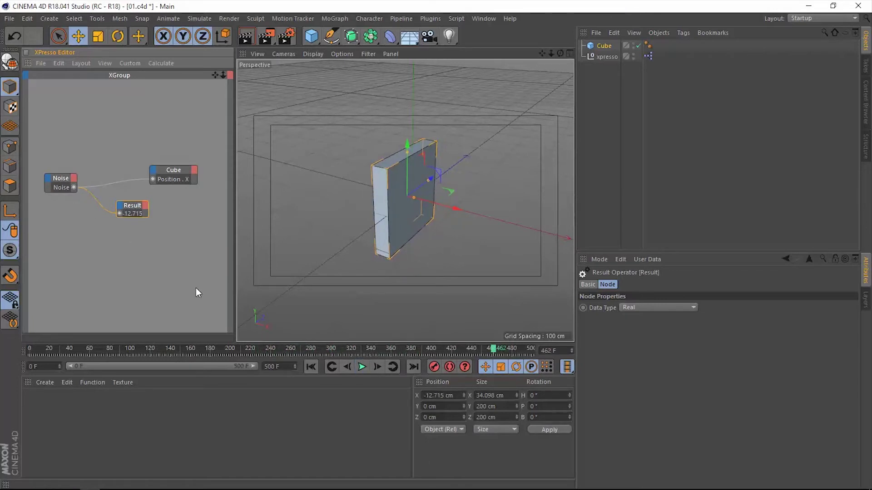
While the animation plays, raise the Noise node's amplitude to 479 and enable Positive Only, and stop the playback
{"action": "left_click", "coordinate": [64, 178]}
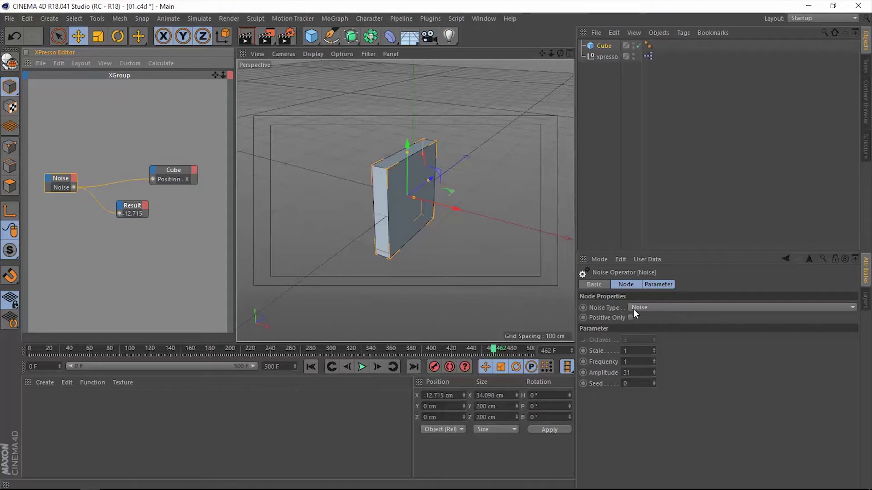
{"action": "left_click", "coordinate": [647, 308]}
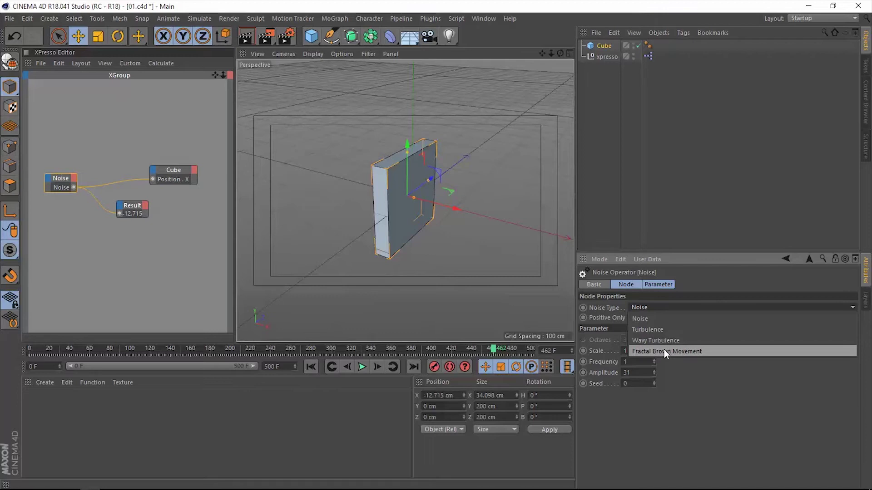
{"action": "key", "text": "Escape"}
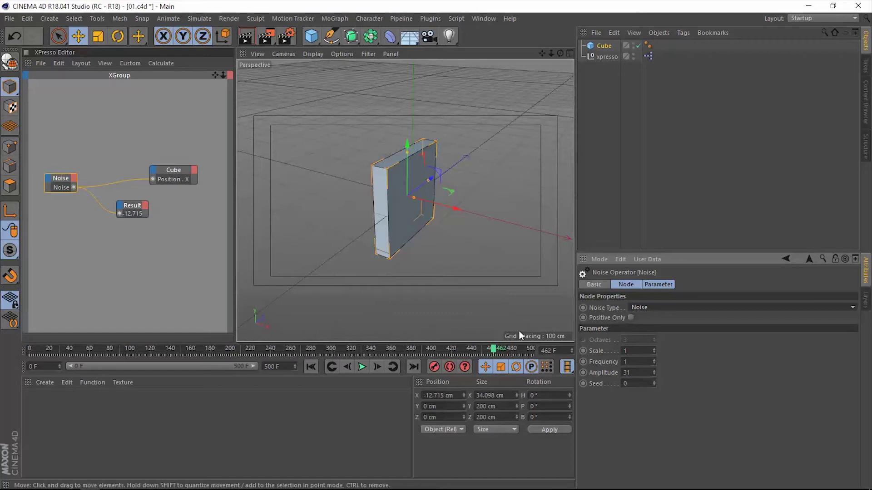
{"action": "left_click", "coordinate": [362, 366]}
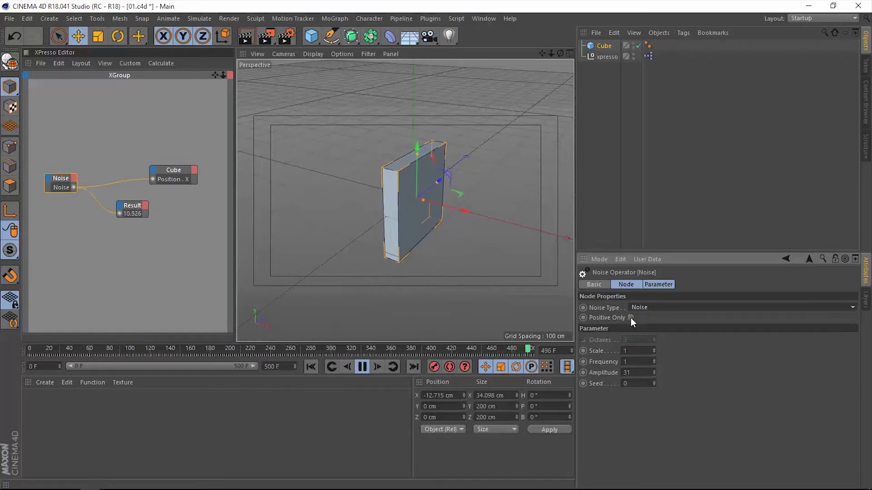
{"action": "left_click_drag", "start_coordinate": [653, 372], "coordinate": [652, 338]}
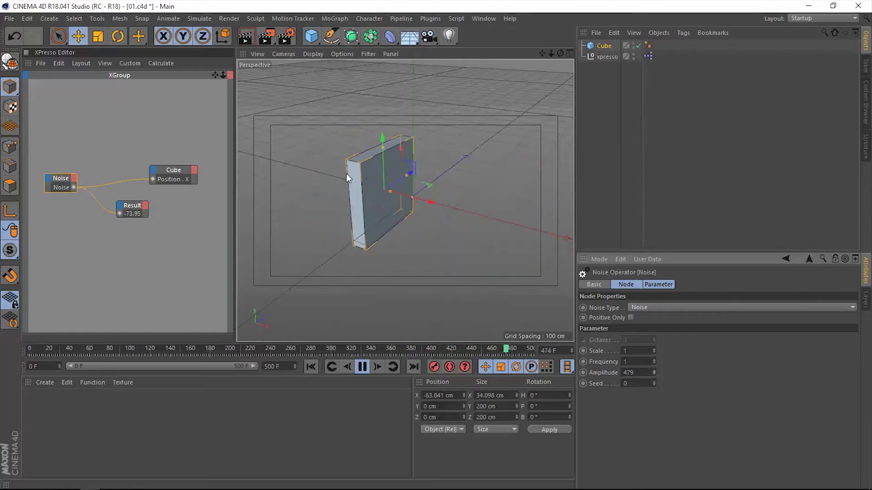
{"action": "left_click", "coordinate": [631, 318]}
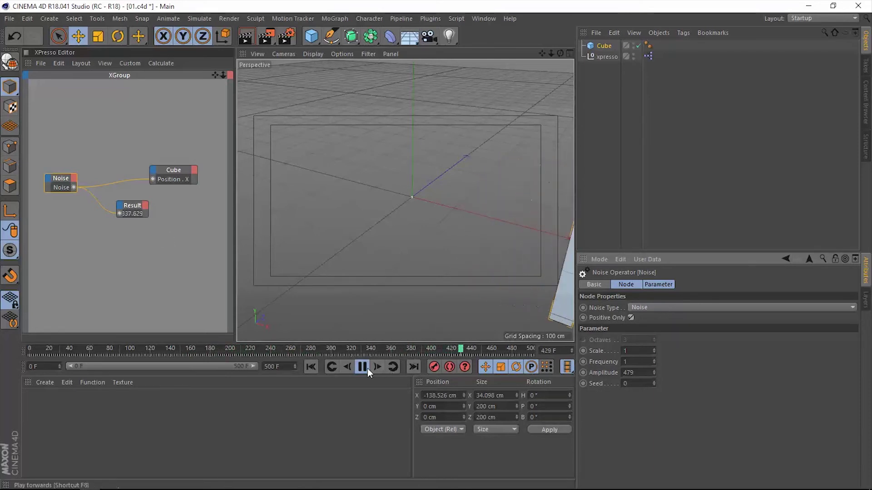
{"action": "left_click", "coordinate": [363, 367]}
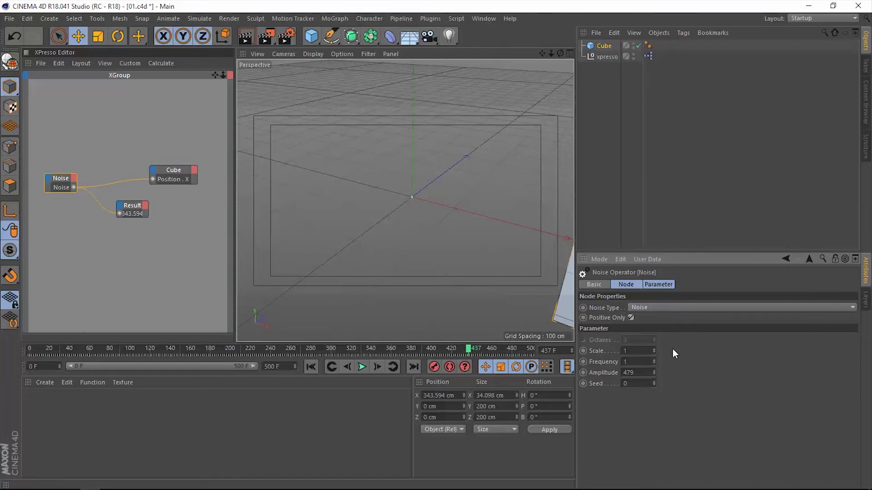
Change the noise type to Turbulence with Positive Only turned off, and play the animation
{"action": "left_click", "coordinate": [651, 309]}
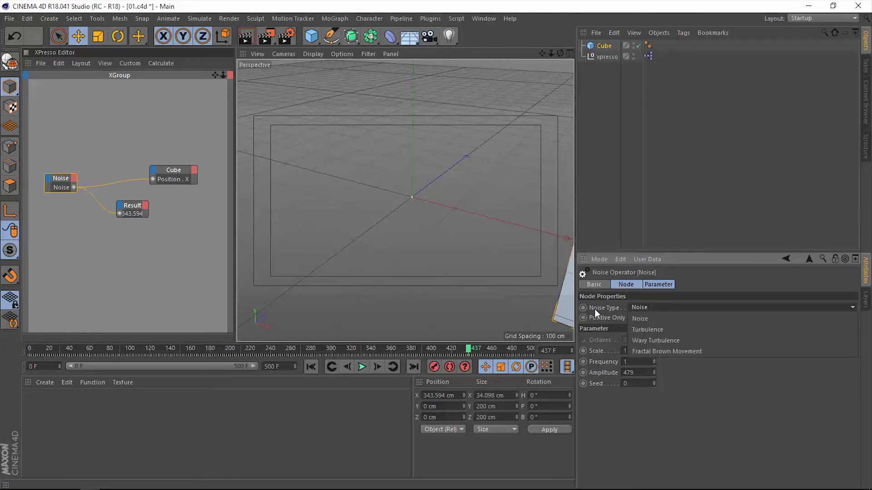
{"action": "left_click", "coordinate": [641, 331]}
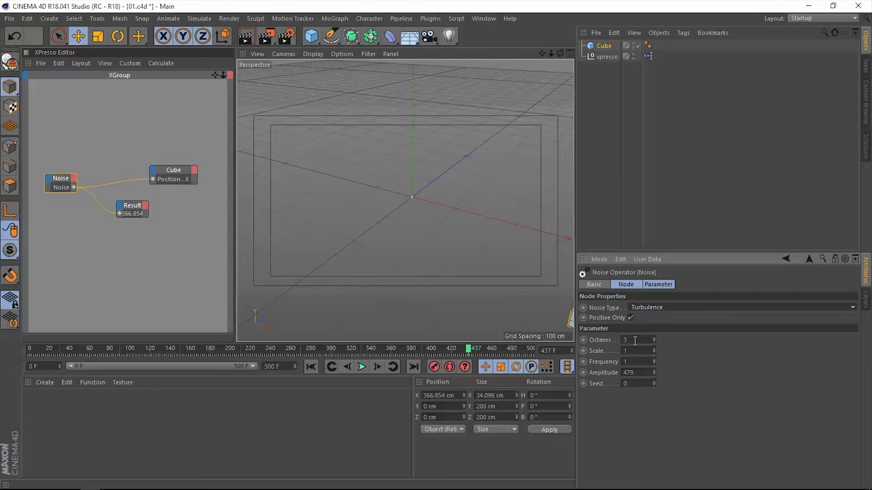
{"action": "left_click", "coordinate": [630, 318]}
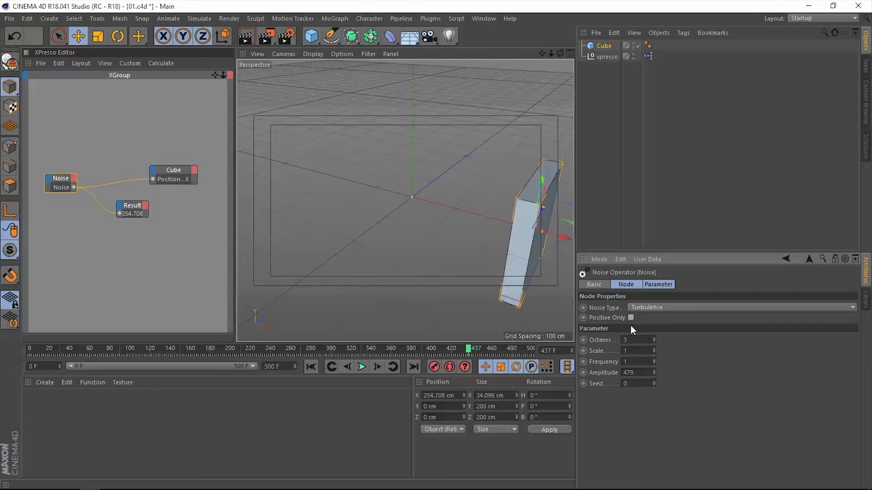
{"action": "left_click", "coordinate": [362, 367]}
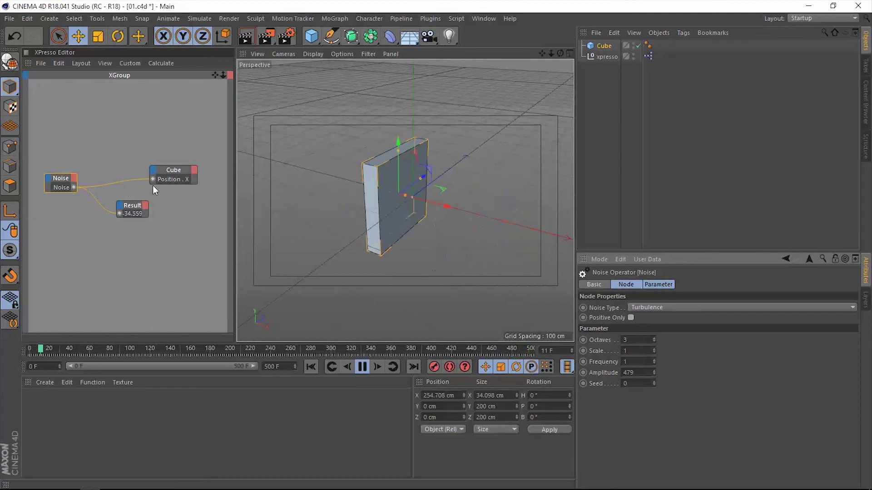
Move the Result node lower, add a Rotation . P input port to the Cube node, and connect the Noise output to it
{"action": "left_click_drag", "start_coordinate": [133, 206], "coordinate": [131, 240]}
{"action": "left_click", "coordinate": [153, 170]}
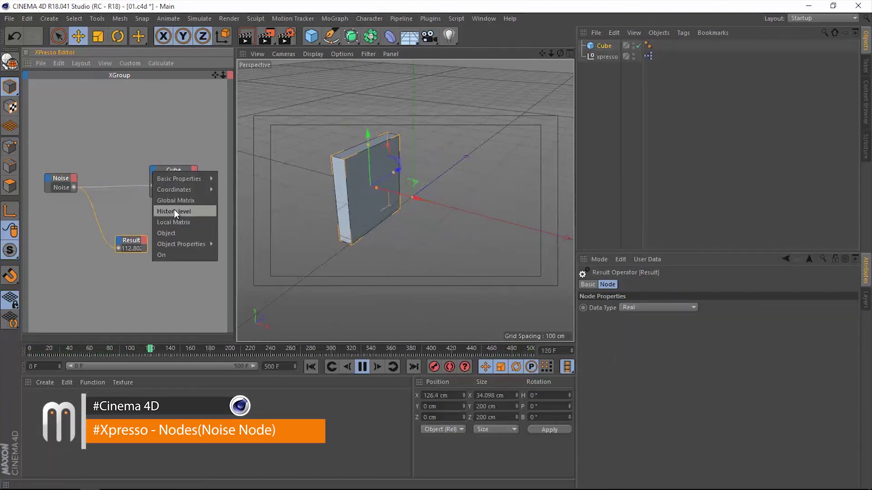
{"action": "mouse_move", "coordinate": [184, 190]}
{"action": "mouse_move", "coordinate": [271, 244]}
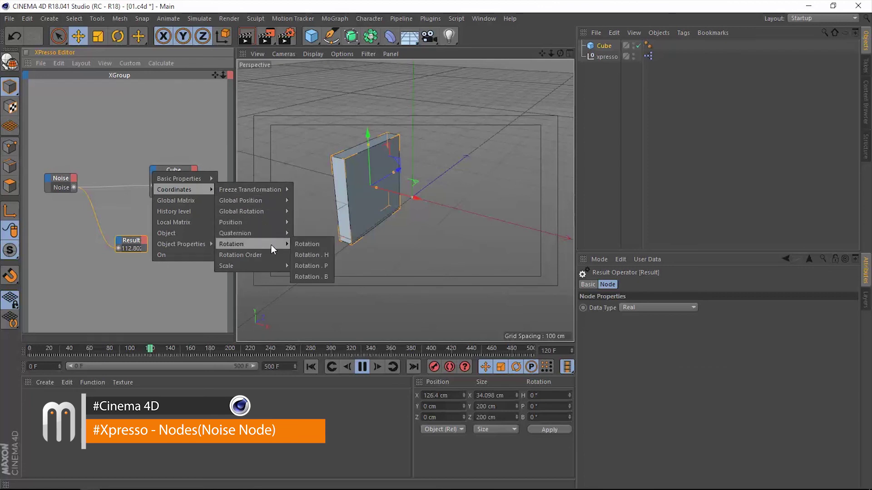
{"action": "left_click", "coordinate": [315, 265]}
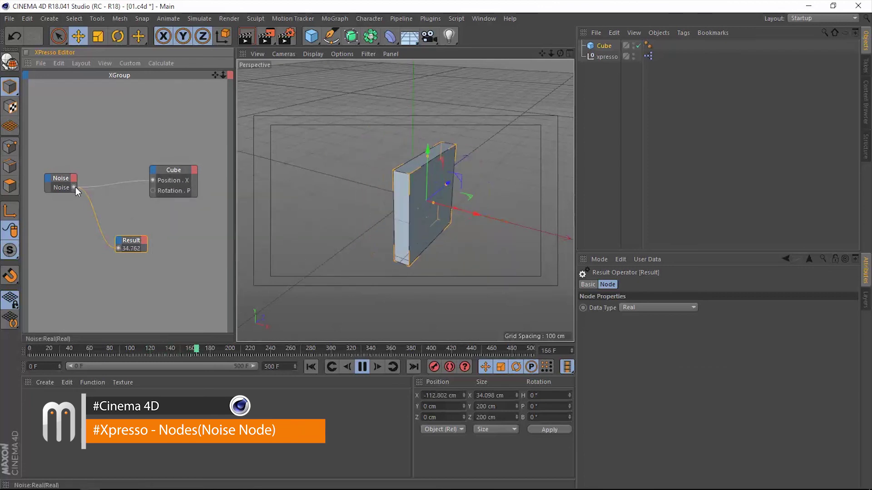
{"action": "left_click_drag", "start_coordinate": [74, 187], "coordinate": [152, 192]}
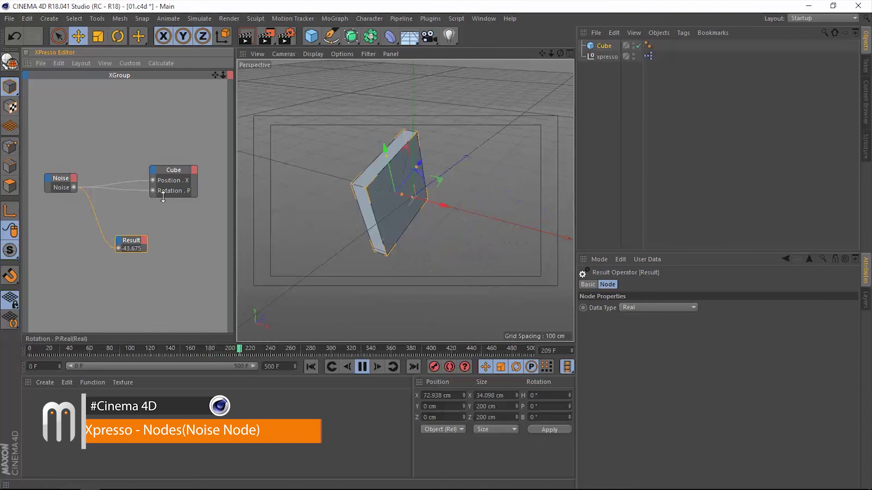